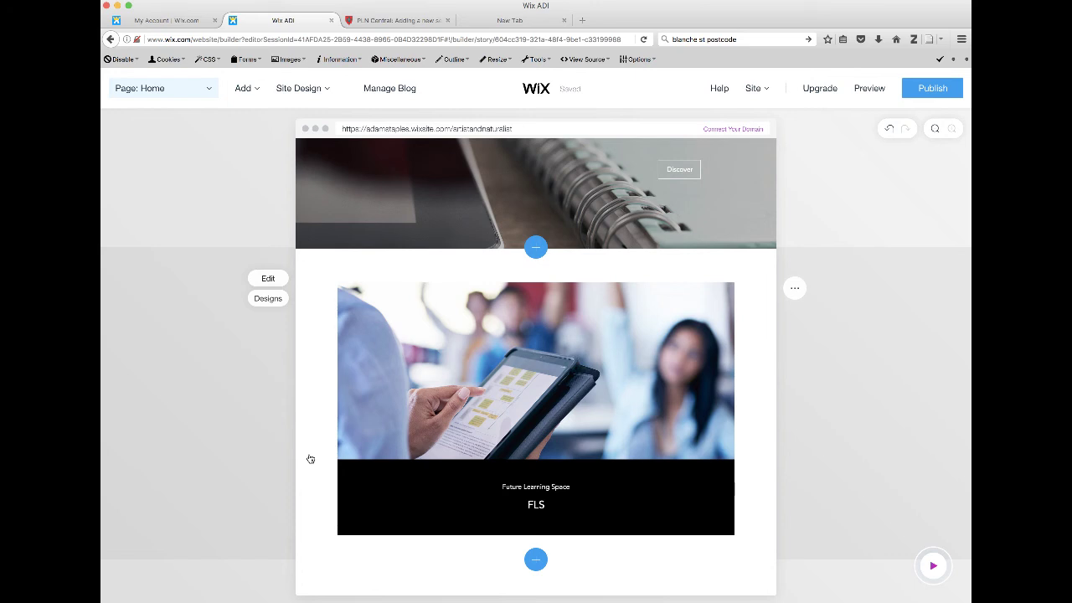
Create a new page from the FLS list item in the Home page's Projects section
{"action": "scroll", "coordinate": [309, 459], "scroll_direction": "down", "scroll_amount": 10}
{"action": "scroll", "coordinate": [309, 459], "scroll_direction": "up", "scroll_amount": 2}
{"action": "scroll", "coordinate": [310, 458], "scroll_direction": "down", "scroll_amount": 3}
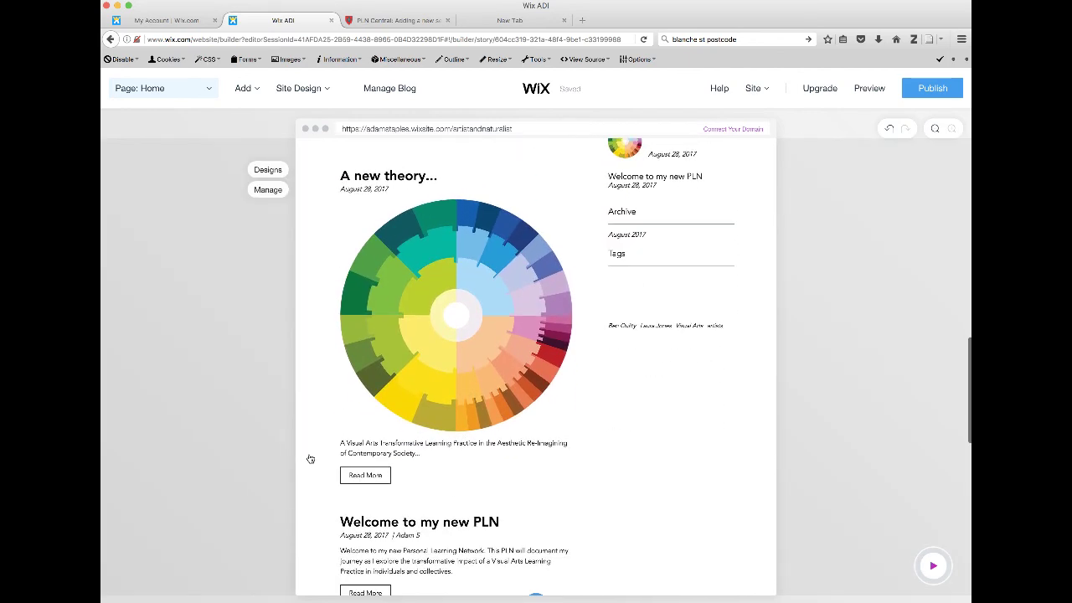
{"action": "scroll", "coordinate": [309, 458], "scroll_direction": "up", "scroll_amount": 3}
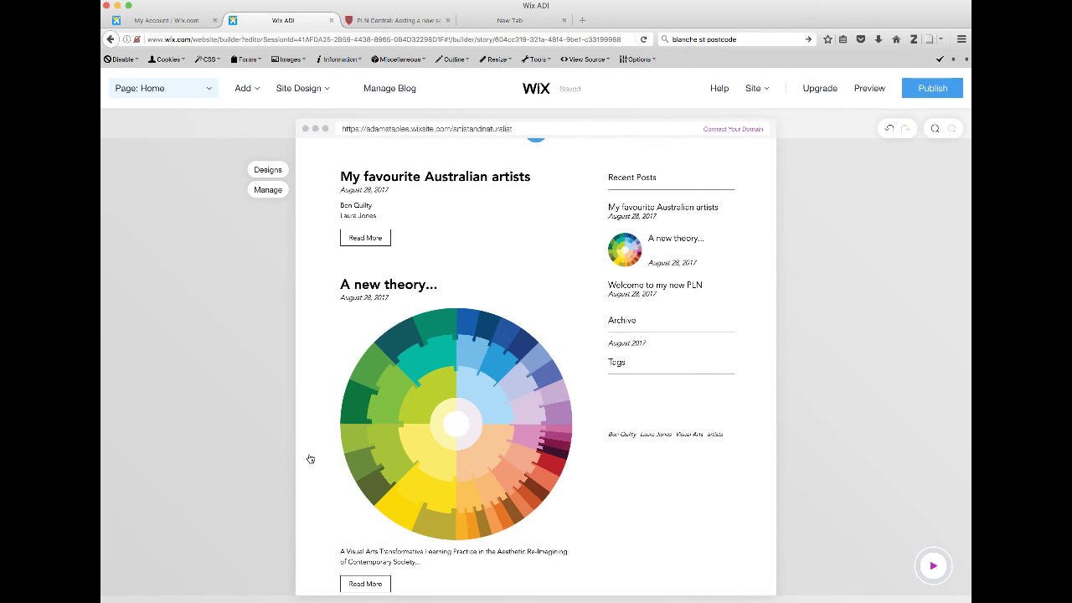
{"action": "scroll", "coordinate": [418, 385], "scroll_direction": "up", "scroll_amount": 10}
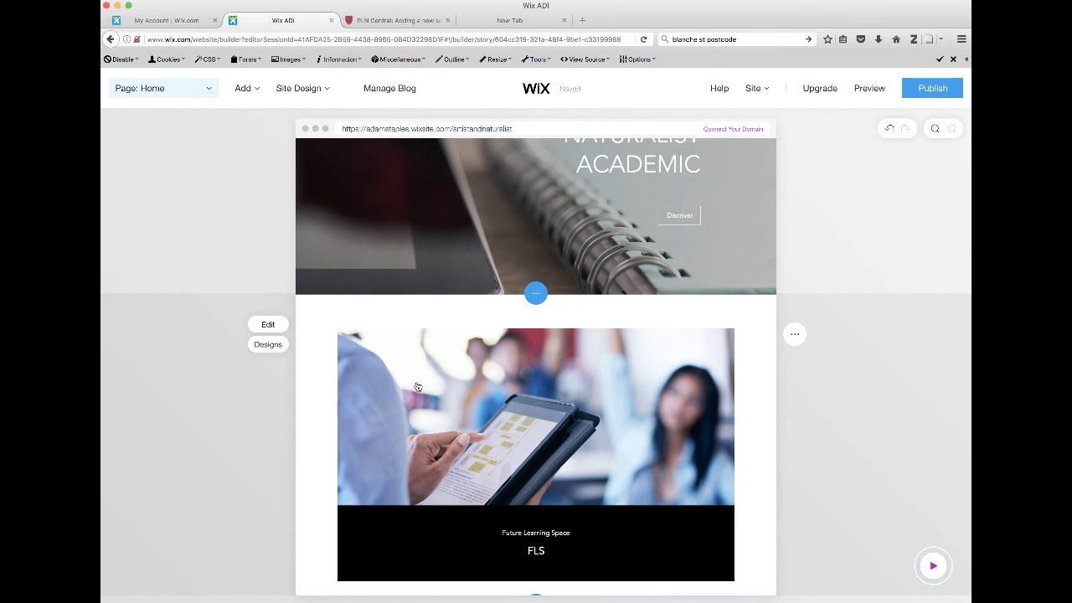
{"action": "scroll", "coordinate": [418, 386], "scroll_direction": "down", "scroll_amount": 2}
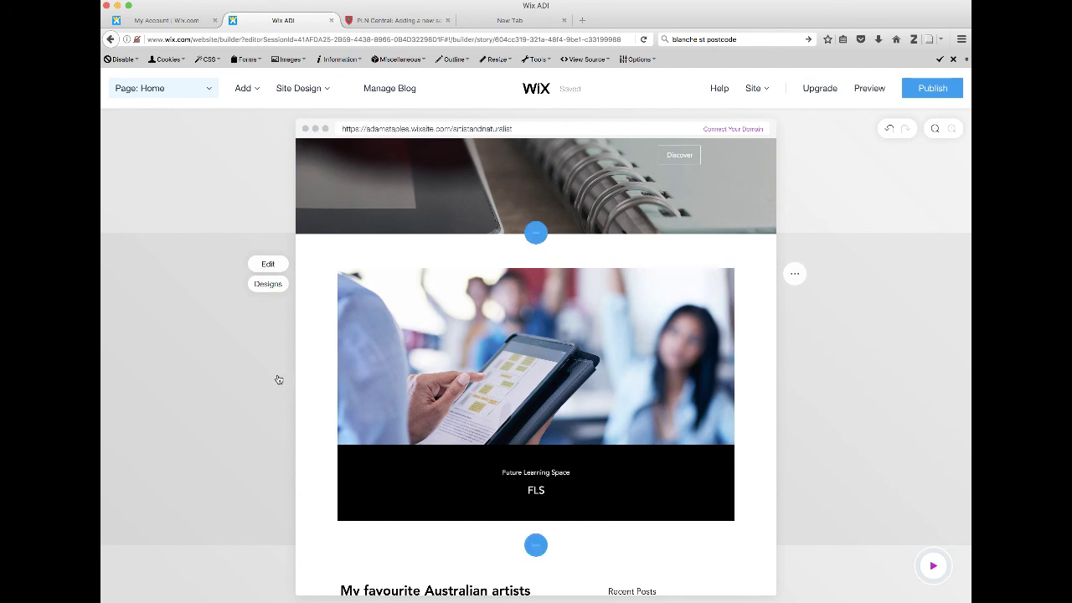
{"action": "left_click", "coordinate": [269, 264]}
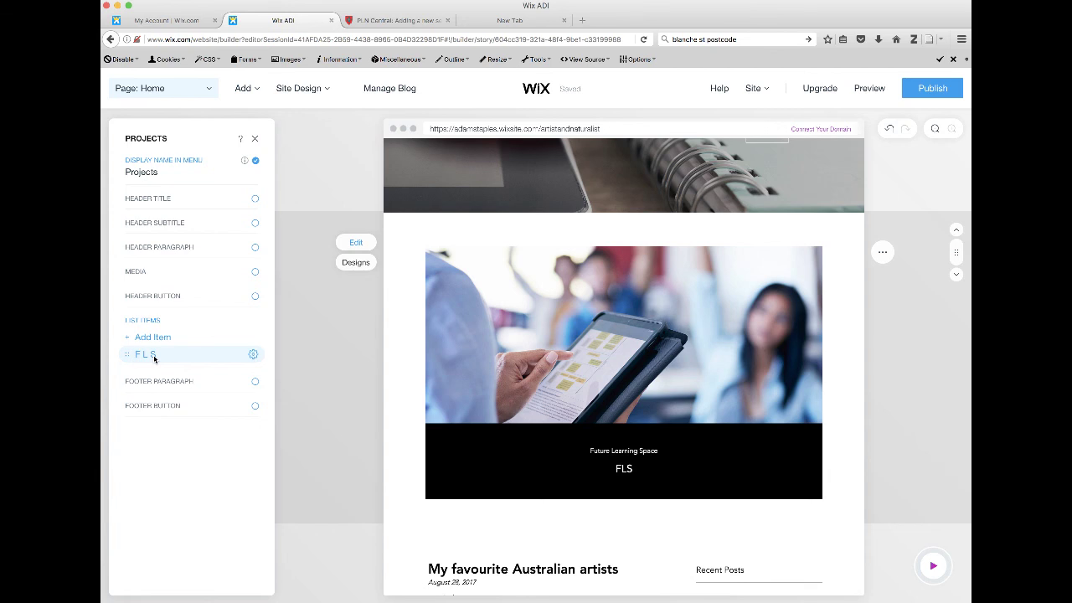
{"action": "left_click_drag", "start_coordinate": [154, 358], "coordinate": [153, 358]}
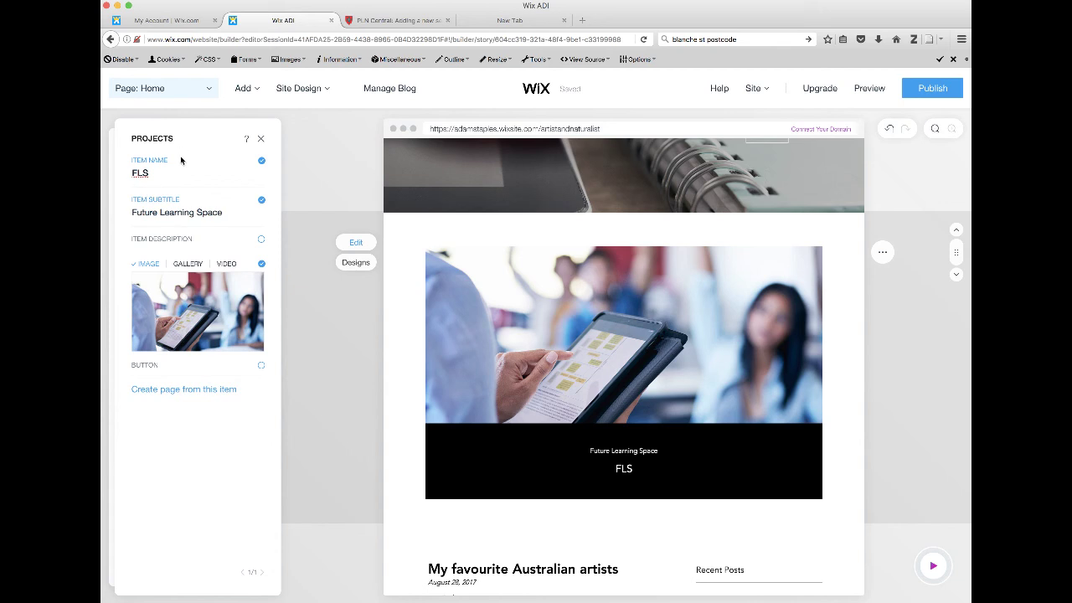
{"action": "left_click", "coordinate": [188, 391]}
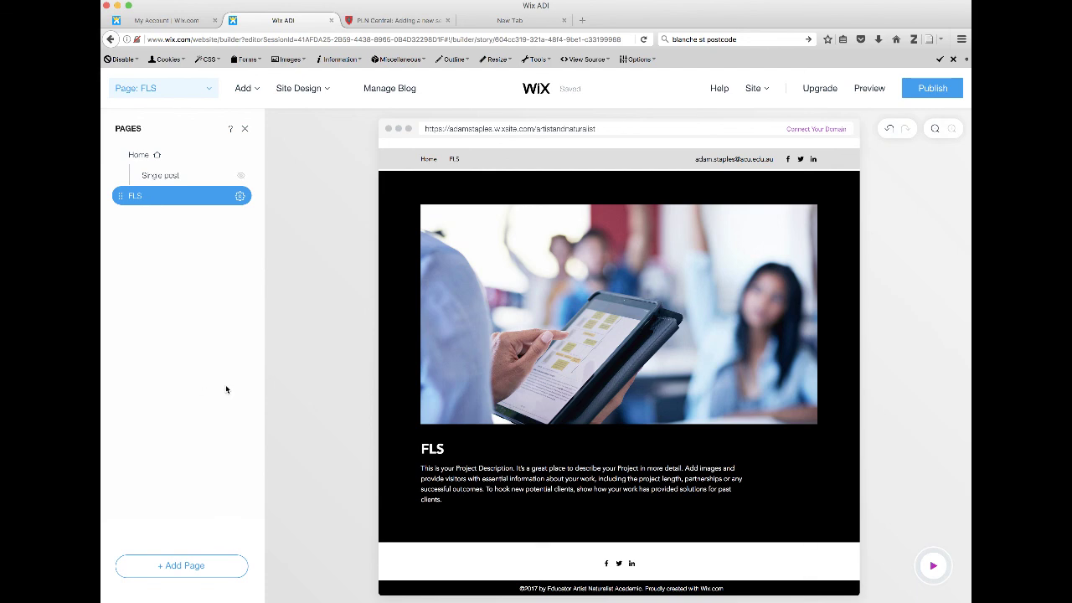
Return to the Home page and open the image settings of the Projects section's FLS item
{"action": "mouse_move", "coordinate": [310, 386]}
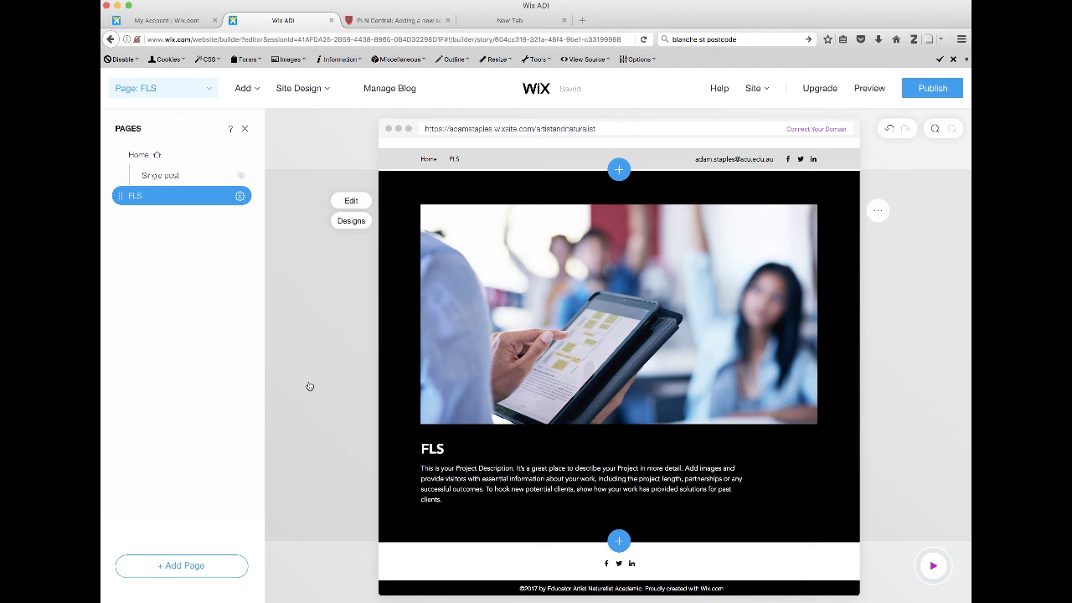
{"action": "left_click", "coordinate": [137, 158]}
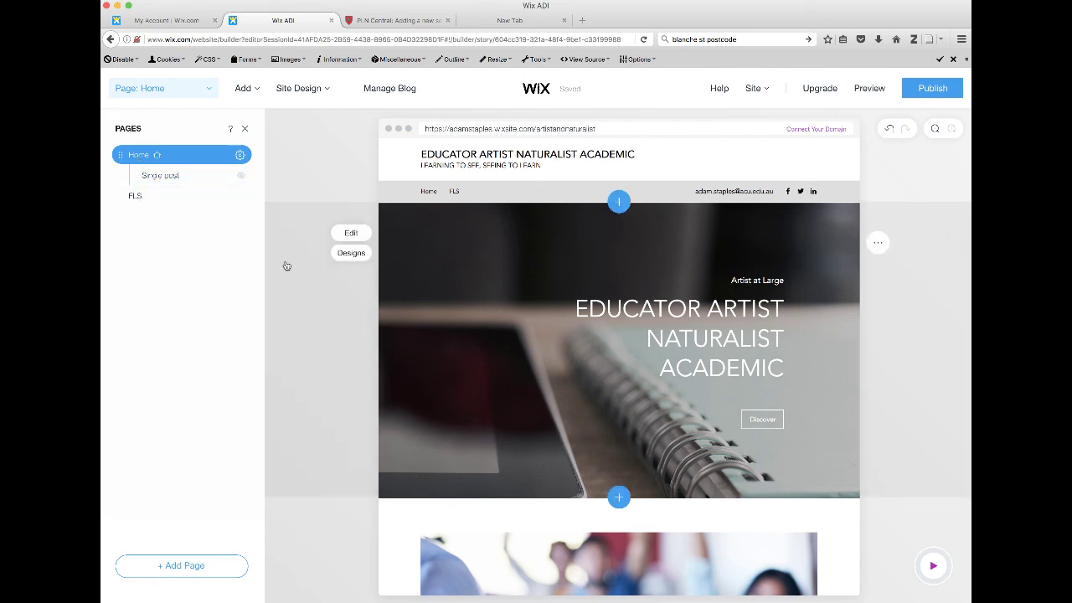
{"action": "scroll", "coordinate": [285, 263], "scroll_direction": "down", "scroll_amount": 1}
{"action": "scroll", "coordinate": [285, 264], "scroll_direction": "up", "scroll_amount": 1}
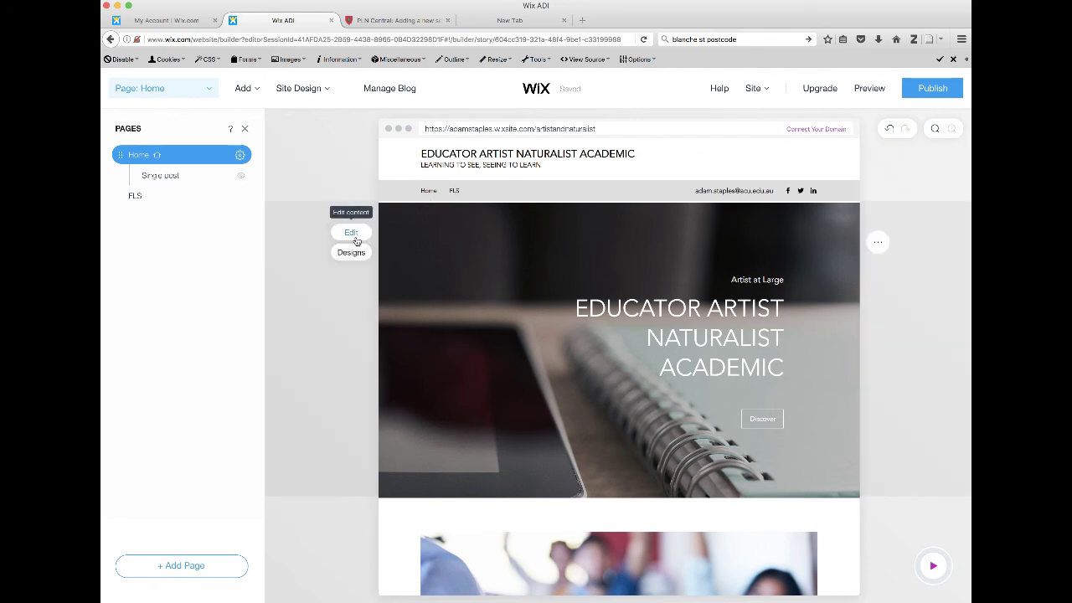
{"action": "scroll", "coordinate": [336, 311], "scroll_direction": "down", "scroll_amount": 5}
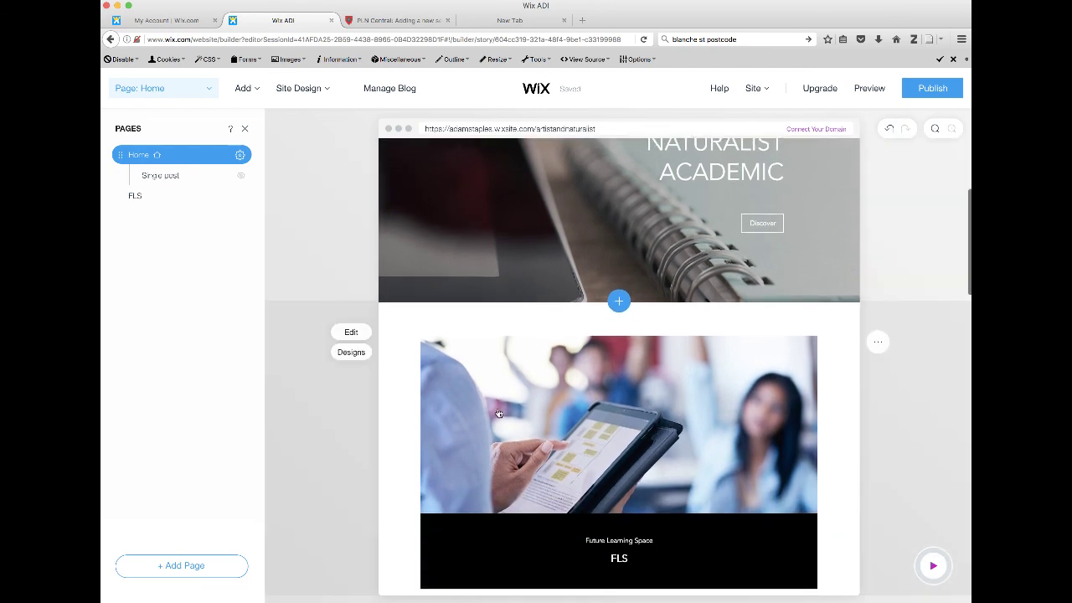
{"action": "scroll", "coordinate": [497, 412], "scroll_direction": "up", "scroll_amount": 4}
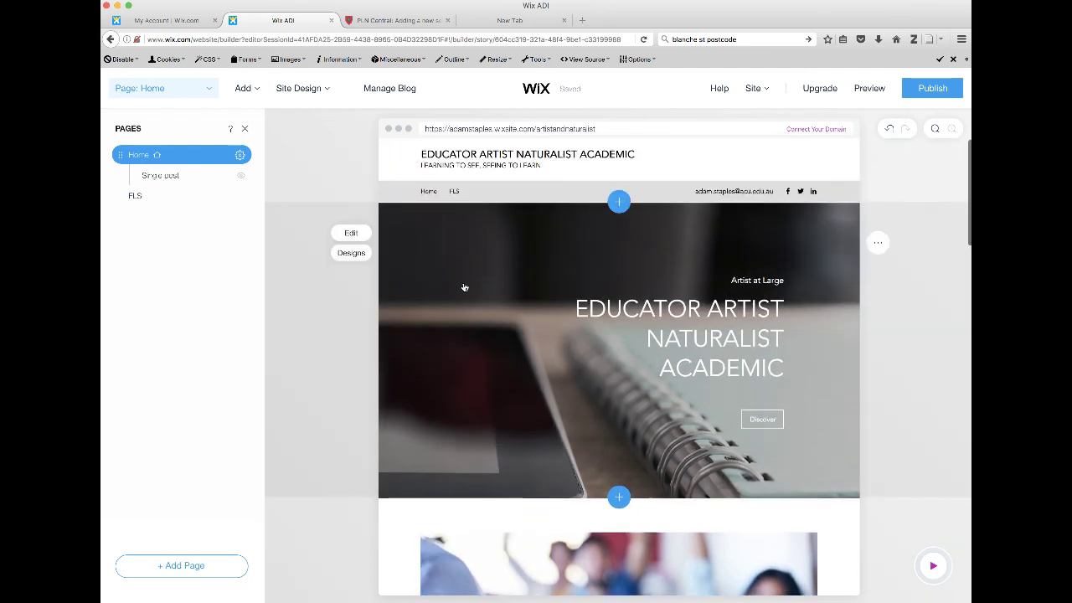
{"action": "scroll", "coordinate": [456, 420], "scroll_direction": "down", "scroll_amount": 3}
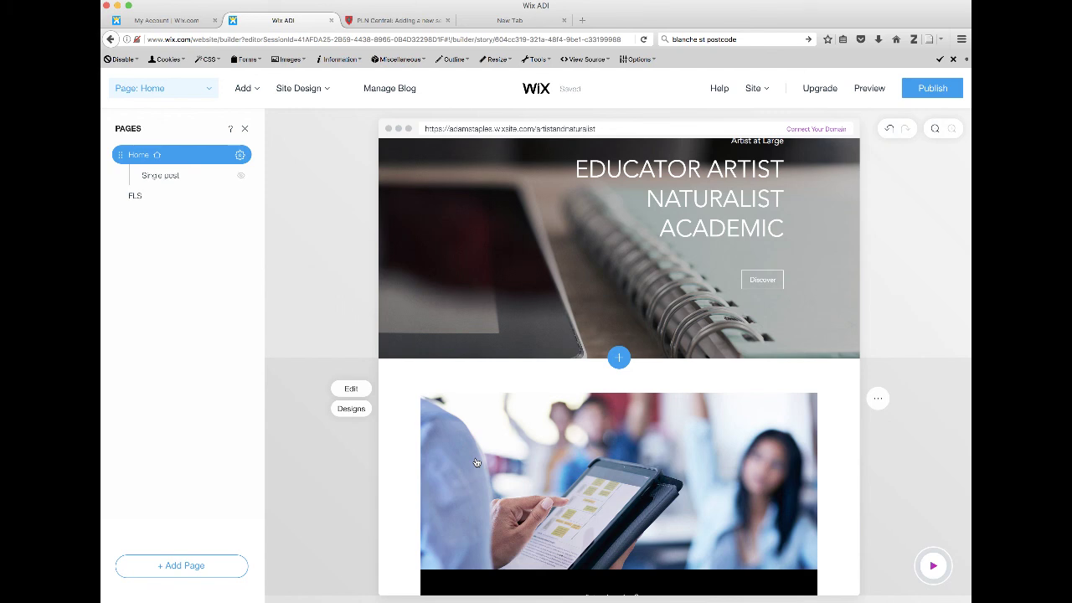
{"action": "left_click", "coordinate": [344, 473]}
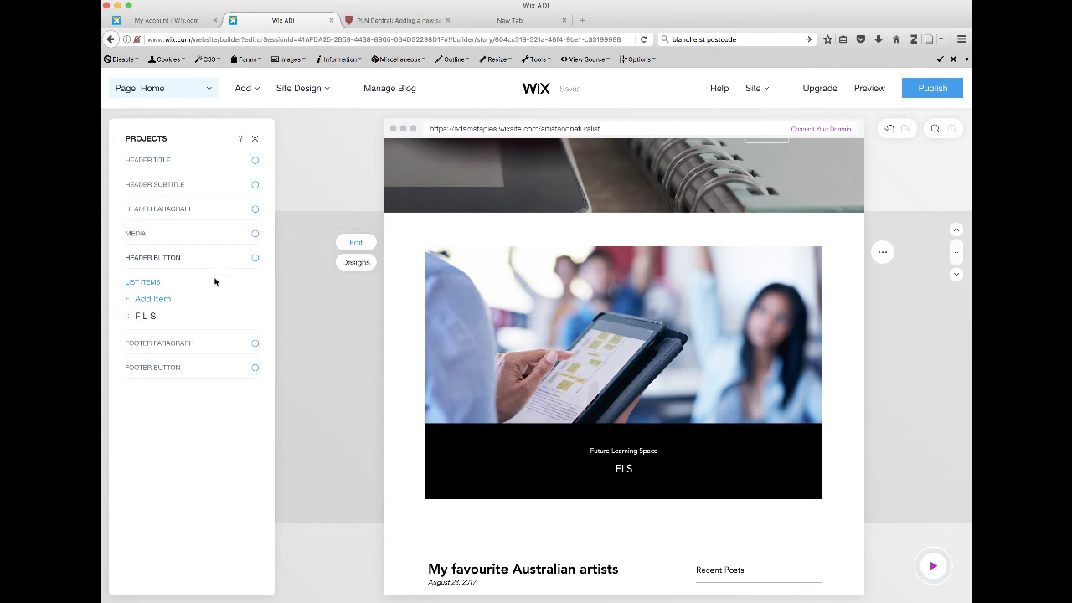
{"action": "left_click", "coordinate": [145, 316]}
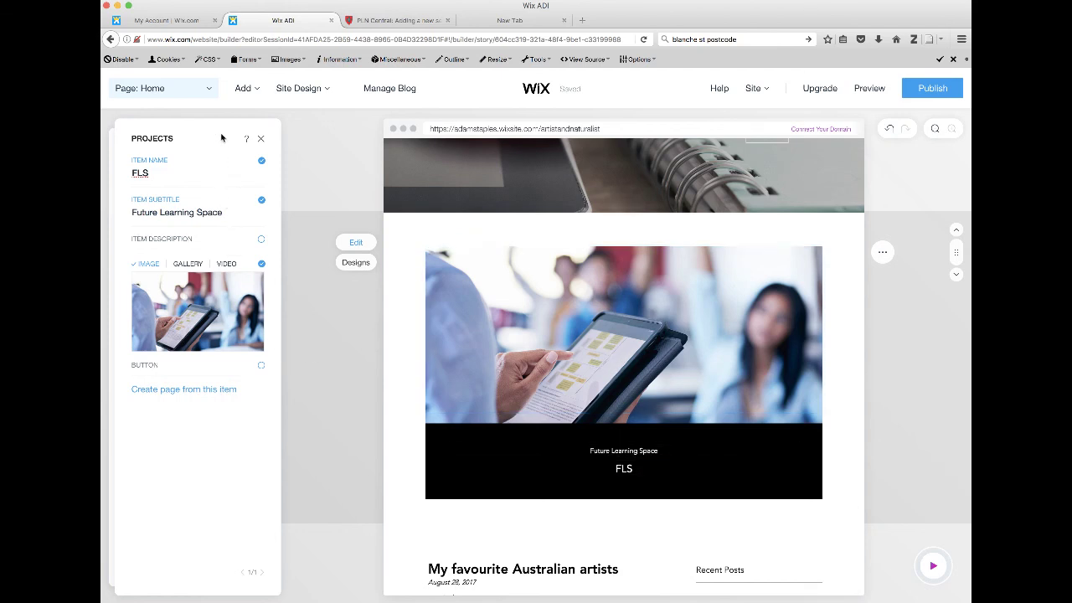
{"action": "mouse_move", "coordinate": [201, 291]}
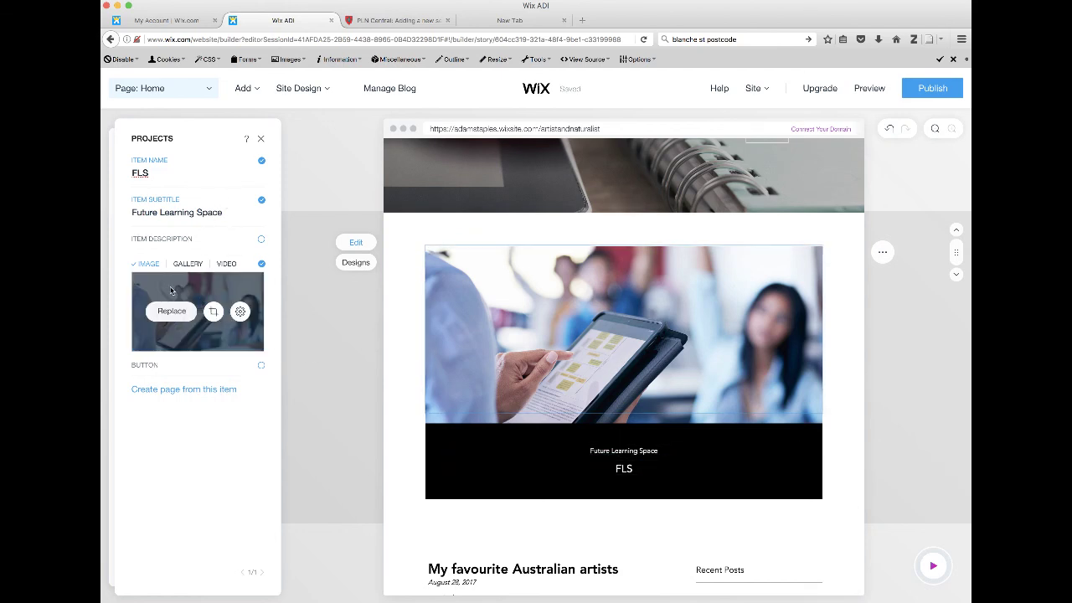
{"action": "left_click", "coordinate": [242, 312]}
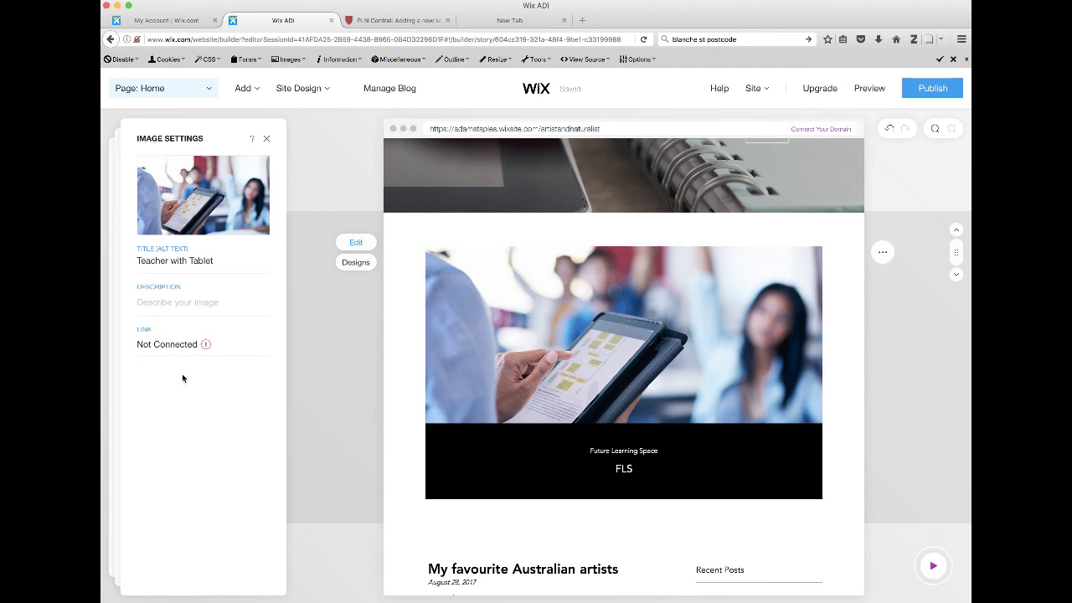
Link the FLS project image to the top of the FLS page
{"action": "left_click", "coordinate": [149, 344]}
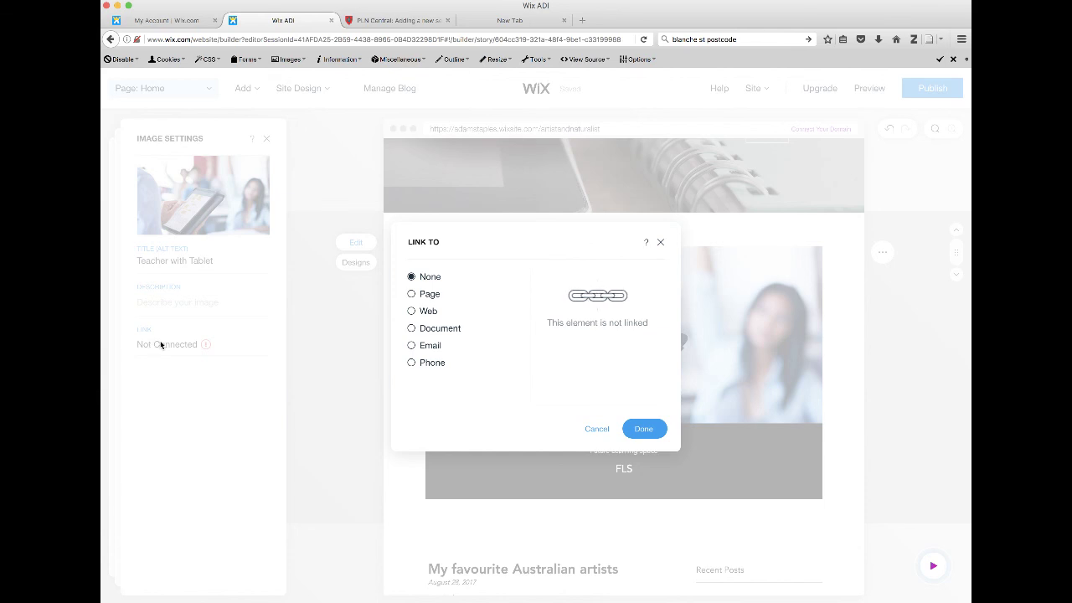
{"action": "left_click", "coordinate": [411, 294]}
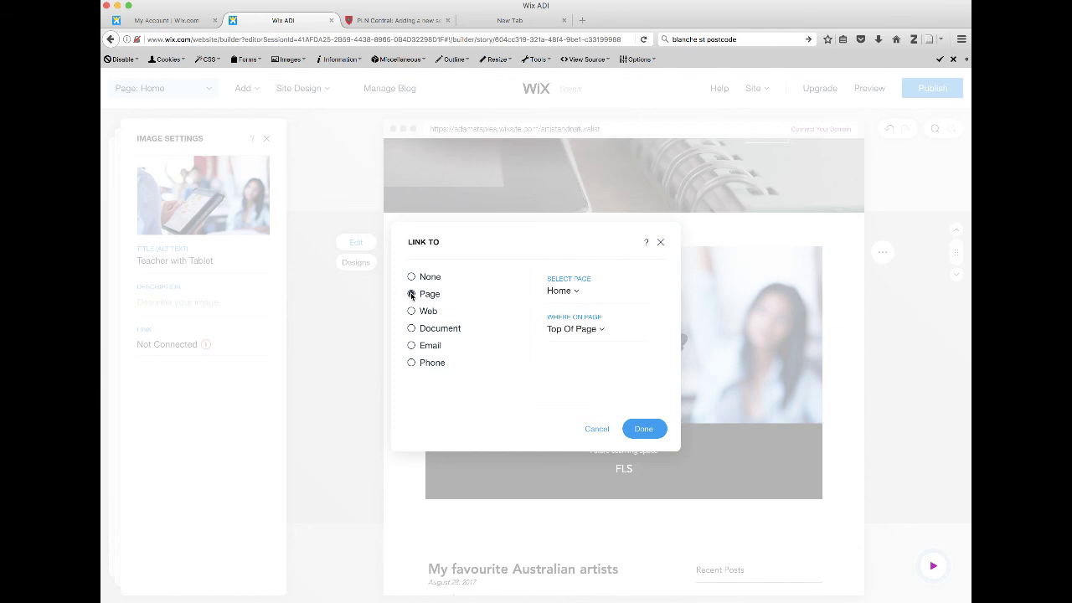
{"action": "left_click", "coordinate": [577, 292]}
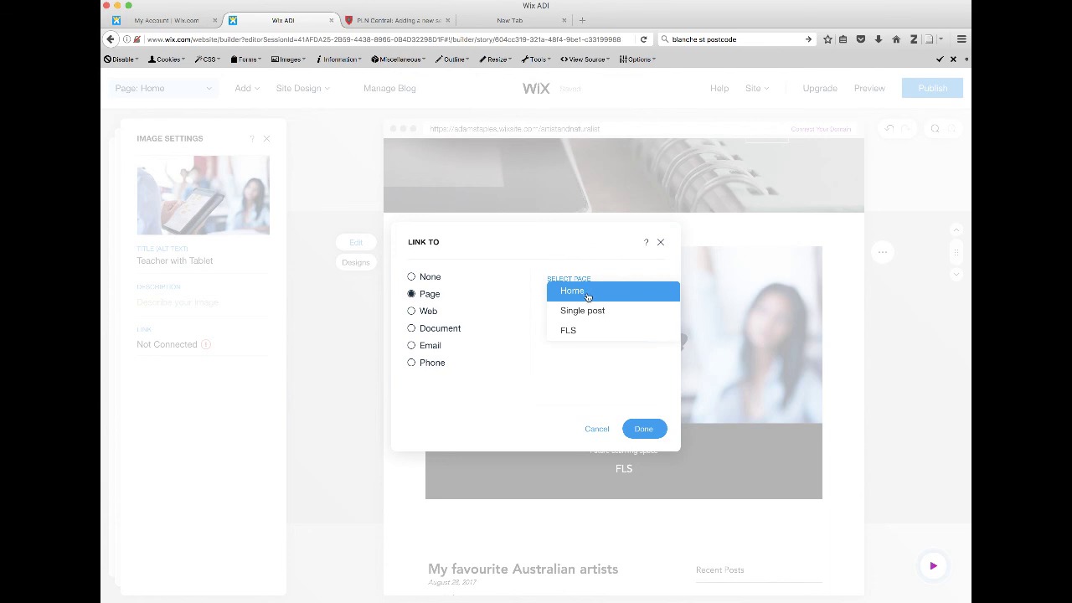
{"action": "left_click", "coordinate": [570, 332]}
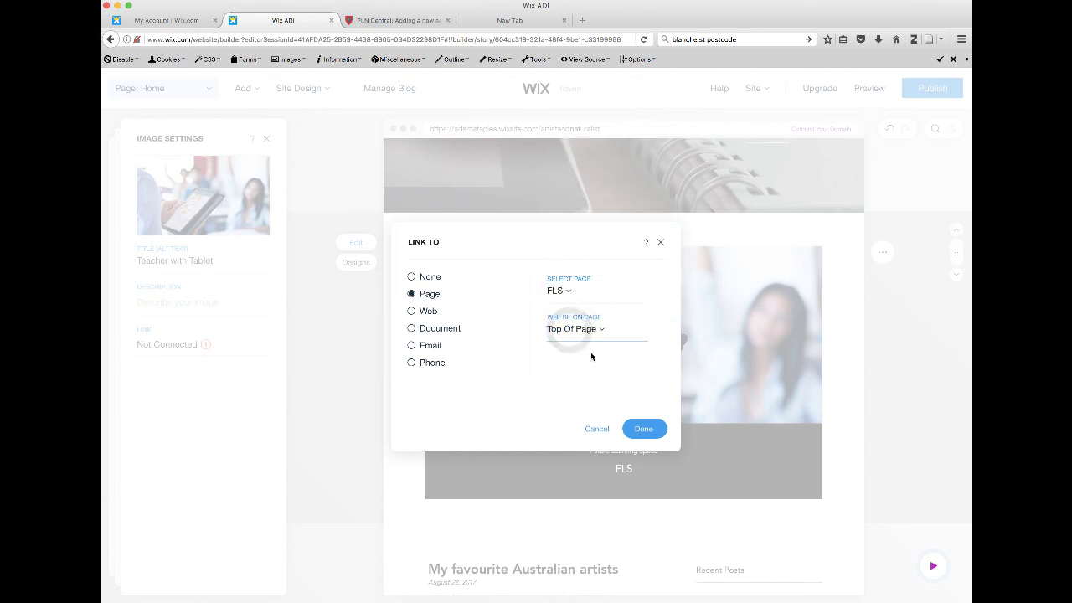
{"action": "left_click", "coordinate": [639, 429]}
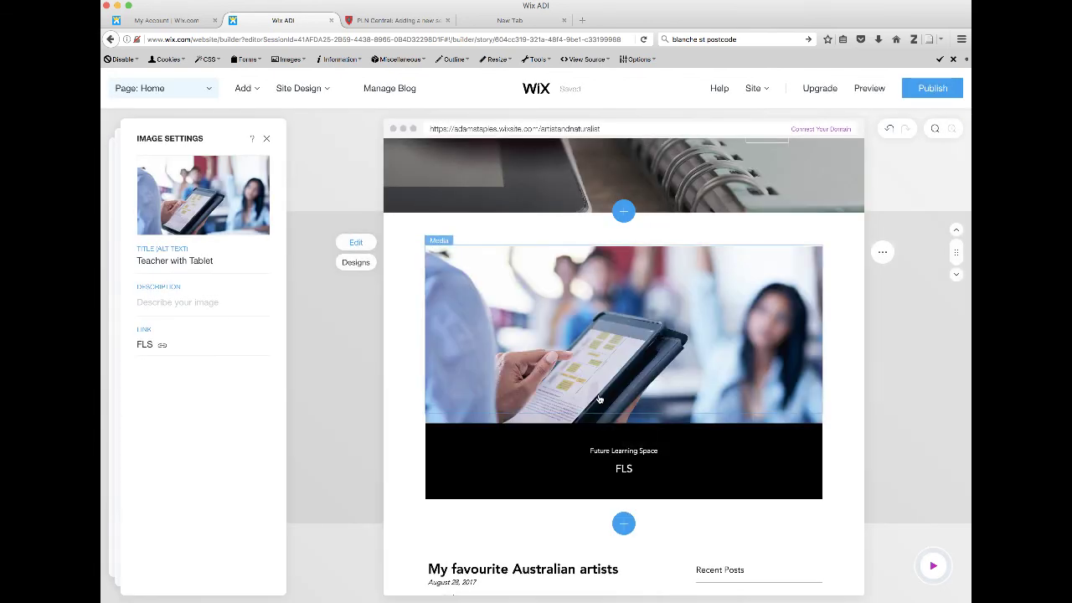
Publish the site and open its live version
{"action": "scroll", "coordinate": [592, 409], "scroll_direction": "up", "scroll_amount": 5}
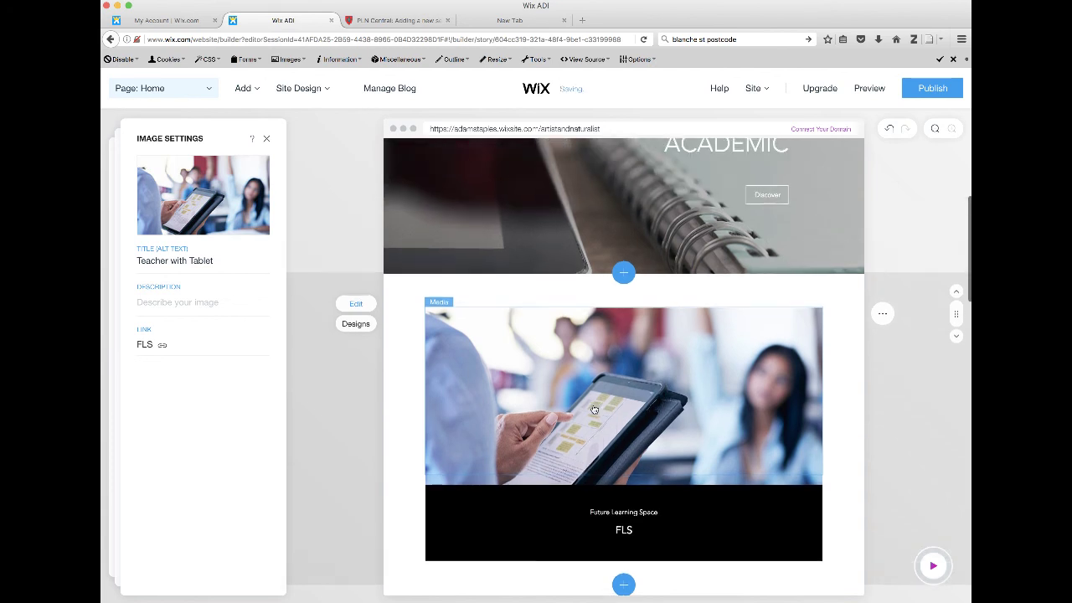
{"action": "scroll", "coordinate": [593, 409], "scroll_direction": "down", "scroll_amount": 1}
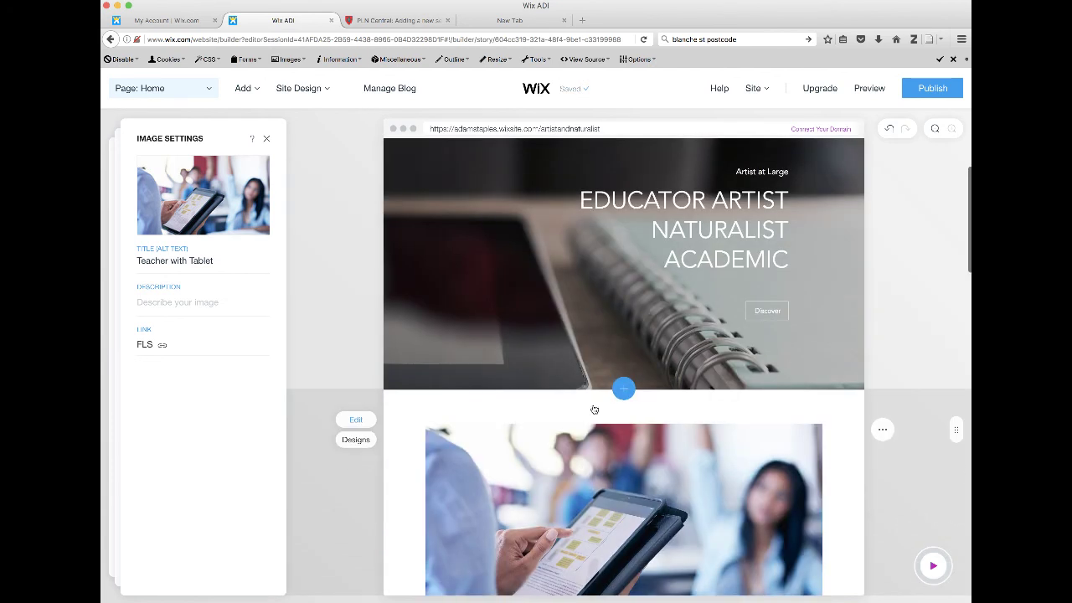
{"action": "left_click", "coordinate": [918, 91]}
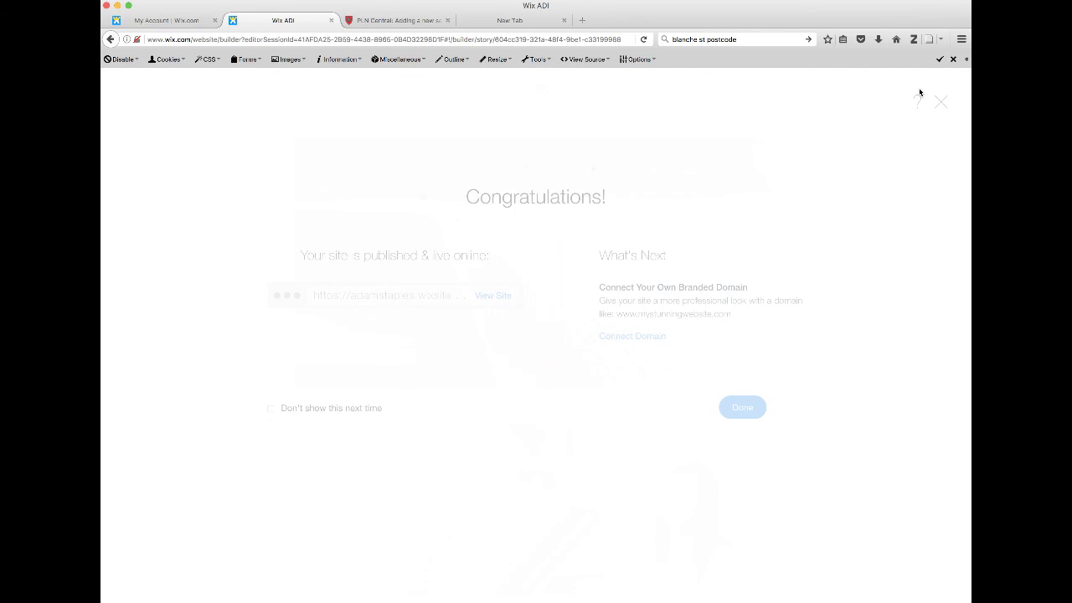
{"action": "left_click", "coordinate": [495, 296]}
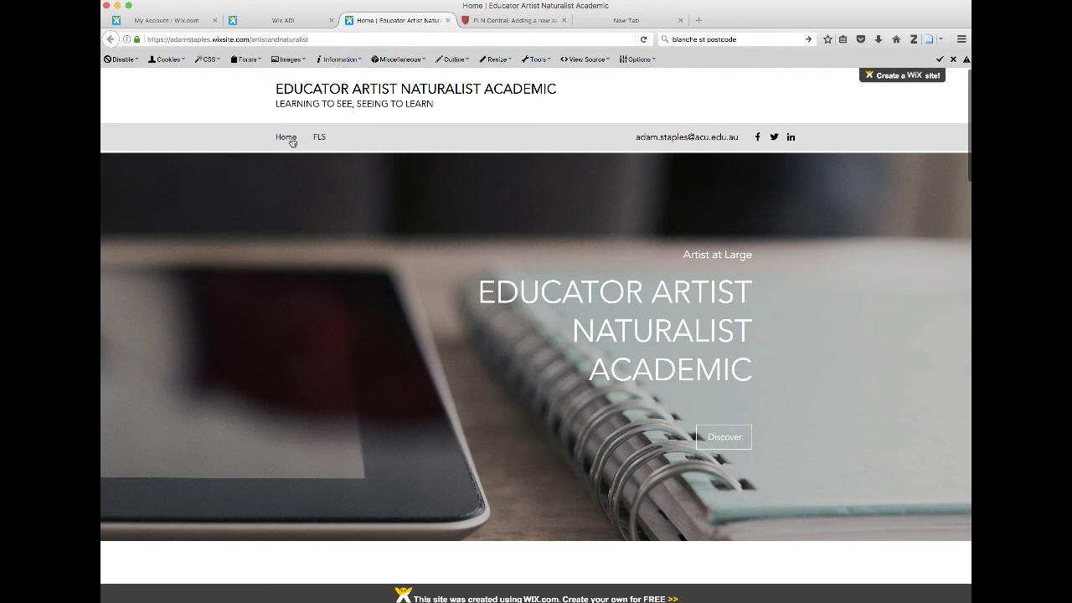
Examine the published Home page, from the header navigation and banner through the FLS project to the blog posts
{"action": "scroll", "coordinate": [416, 338], "scroll_direction": "down", "scroll_amount": 3}
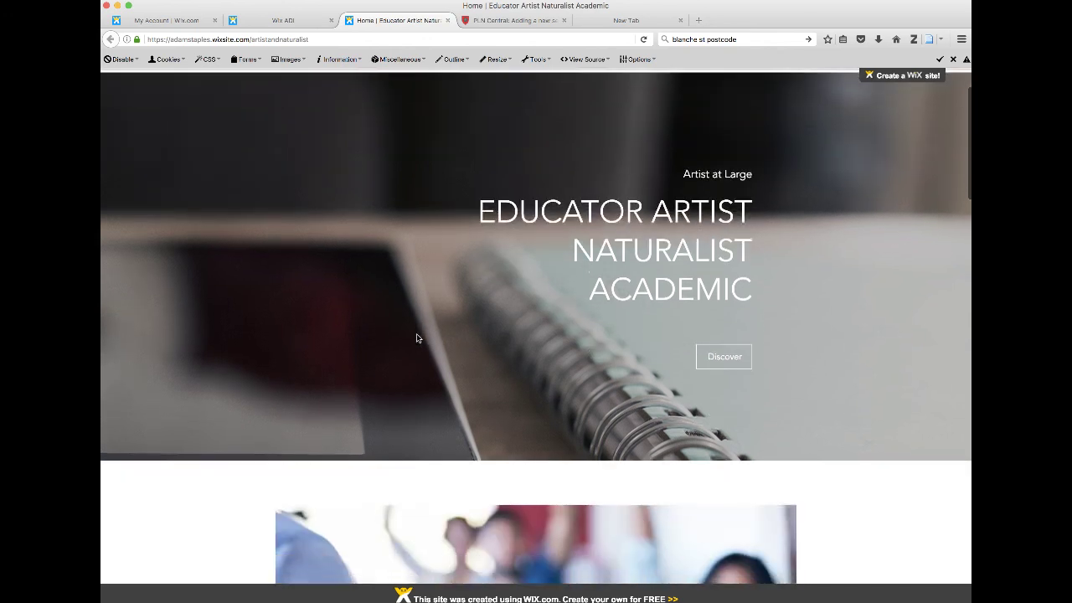
{"action": "scroll", "coordinate": [416, 337], "scroll_direction": "up", "scroll_amount": 4}
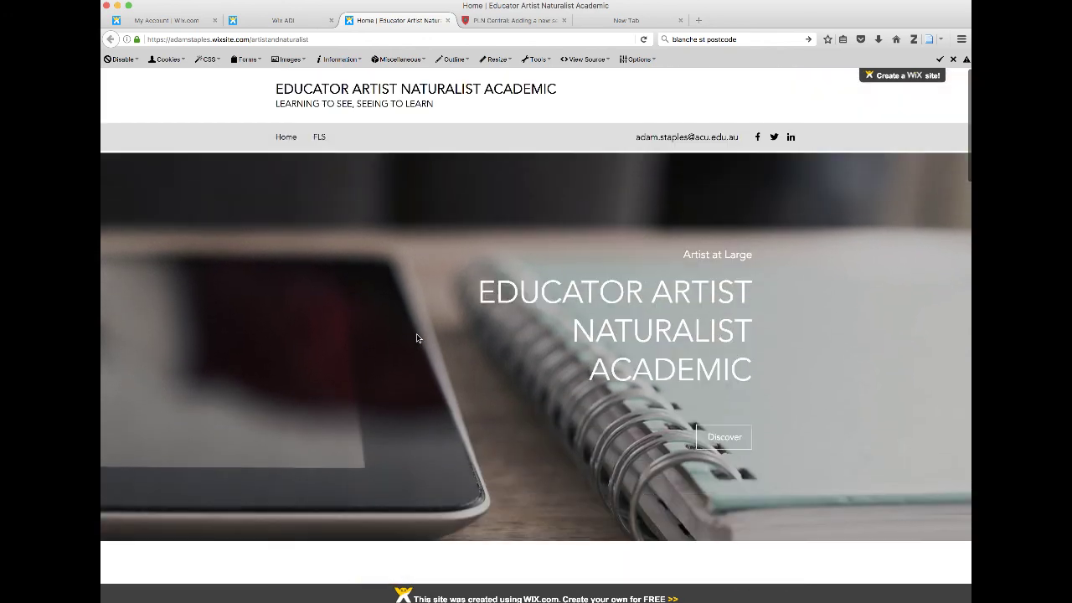
{"action": "left_click", "coordinate": [283, 137]}
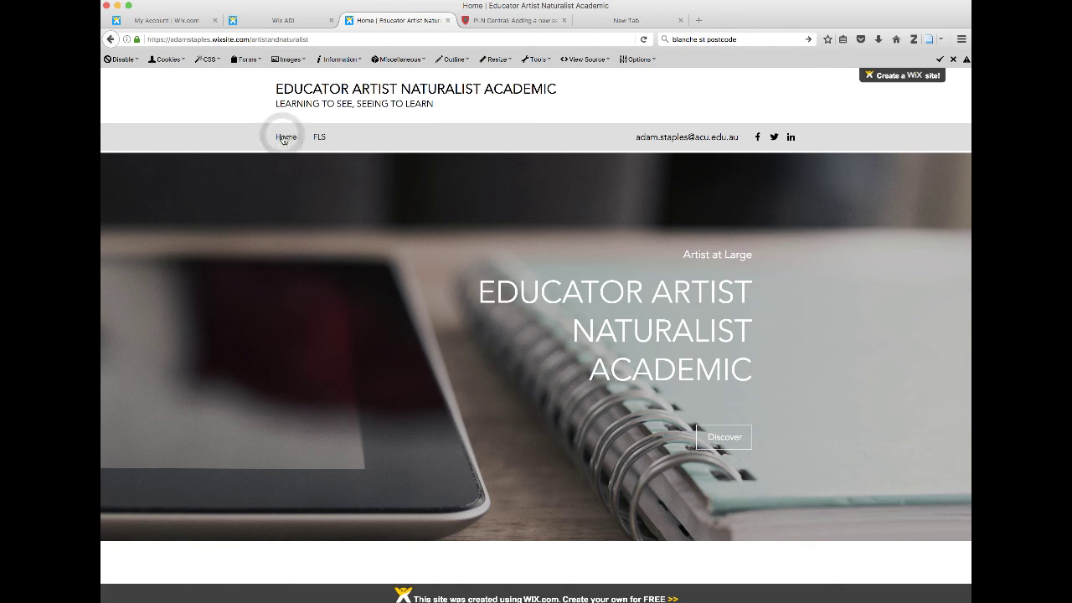
{"action": "scroll", "coordinate": [465, 318], "scroll_direction": "down", "scroll_amount": 5}
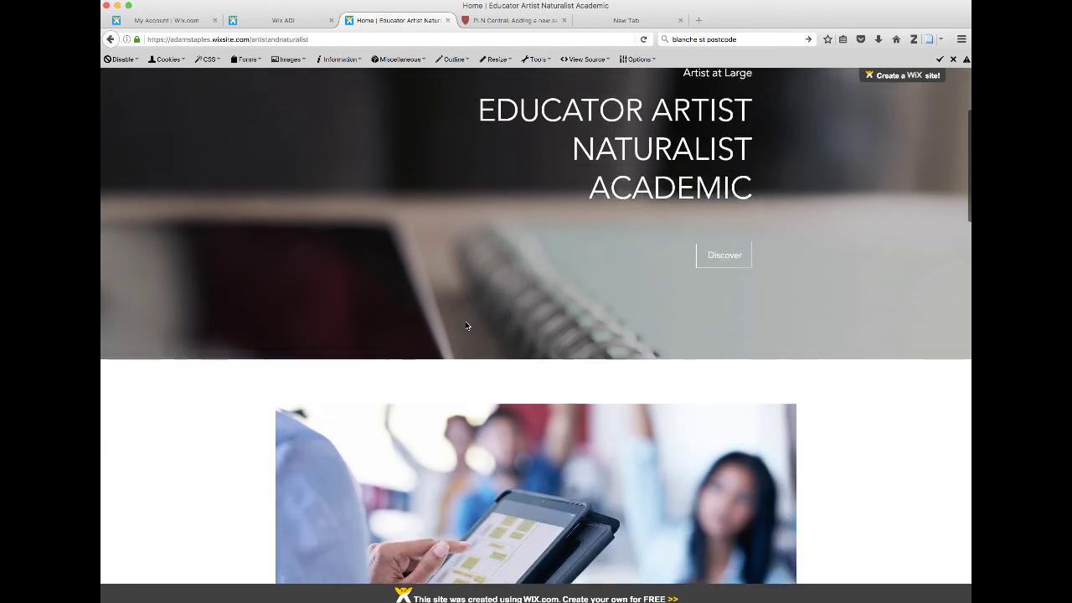
{"action": "scroll", "coordinate": [466, 325], "scroll_direction": "down", "scroll_amount": 6}
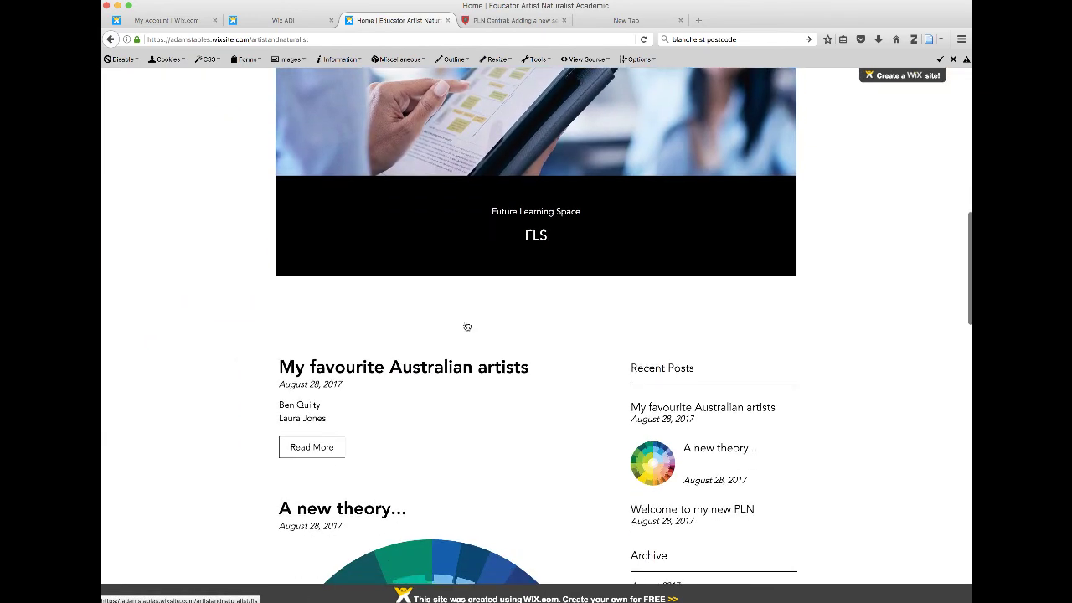
{"action": "scroll", "coordinate": [467, 326], "scroll_direction": "down", "scroll_amount": 2}
{"action": "scroll", "coordinate": [466, 326], "scroll_direction": "up", "scroll_amount": 13}
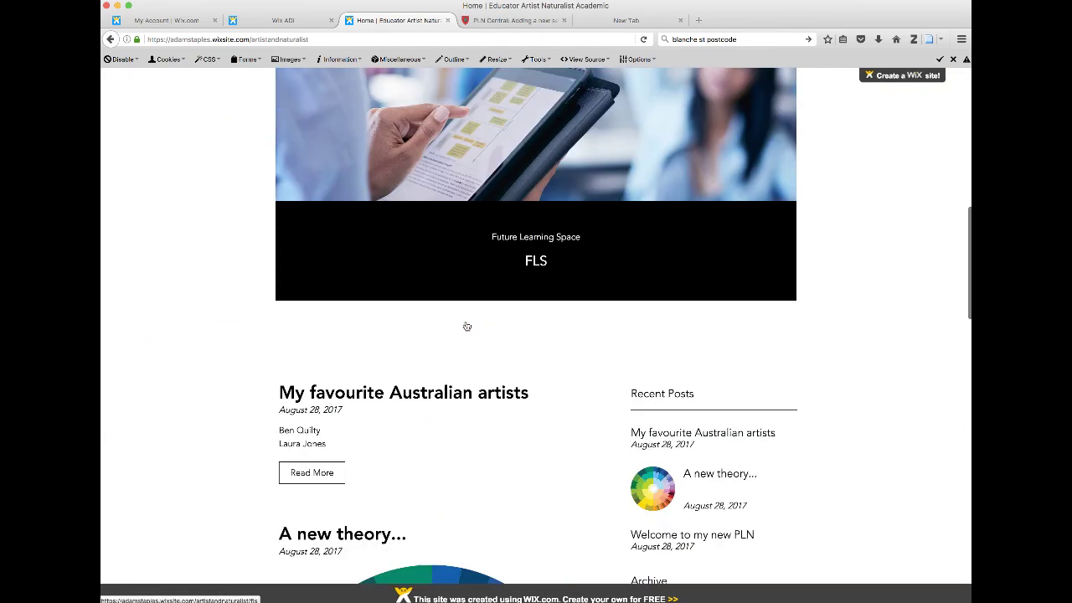
{"action": "scroll", "coordinate": [466, 326], "scroll_direction": "down", "scroll_amount": 3}
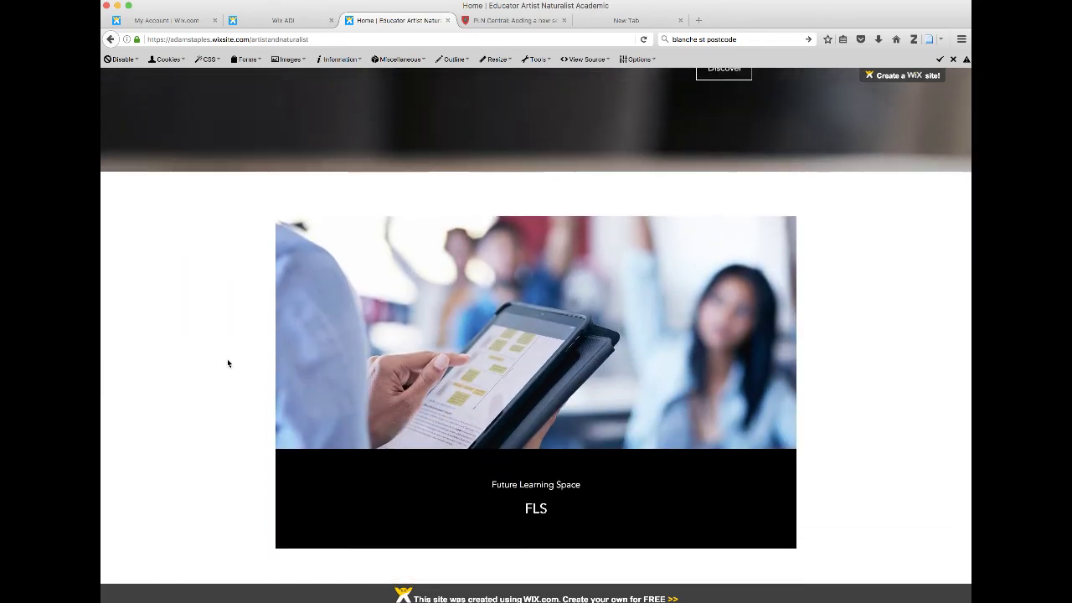
{"action": "scroll", "coordinate": [226, 363], "scroll_direction": "down", "scroll_amount": 4}
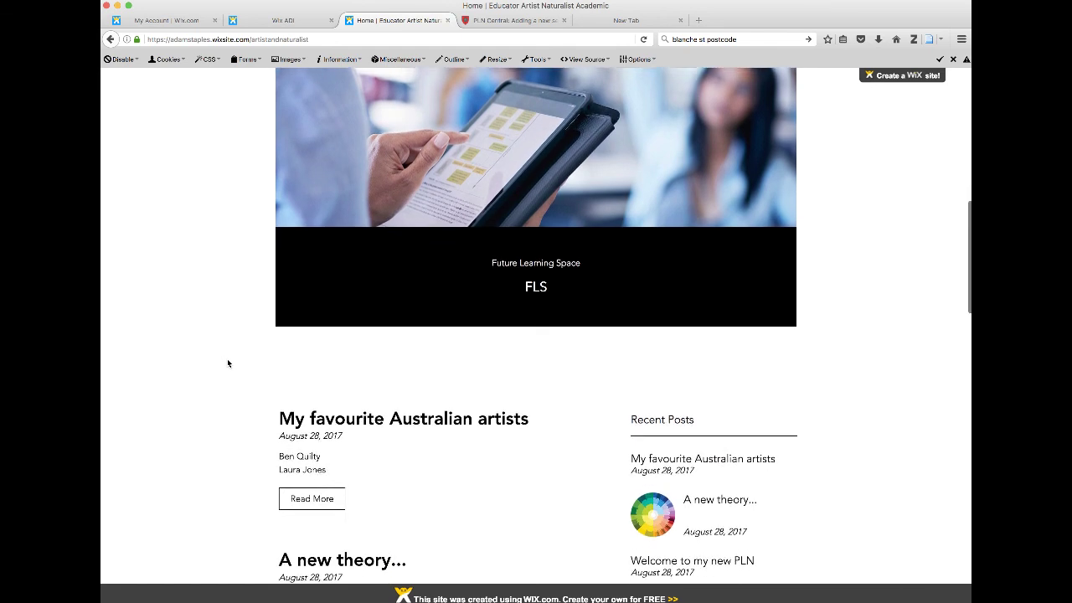
{"action": "scroll", "coordinate": [227, 363], "scroll_direction": "up", "scroll_amount": 3}
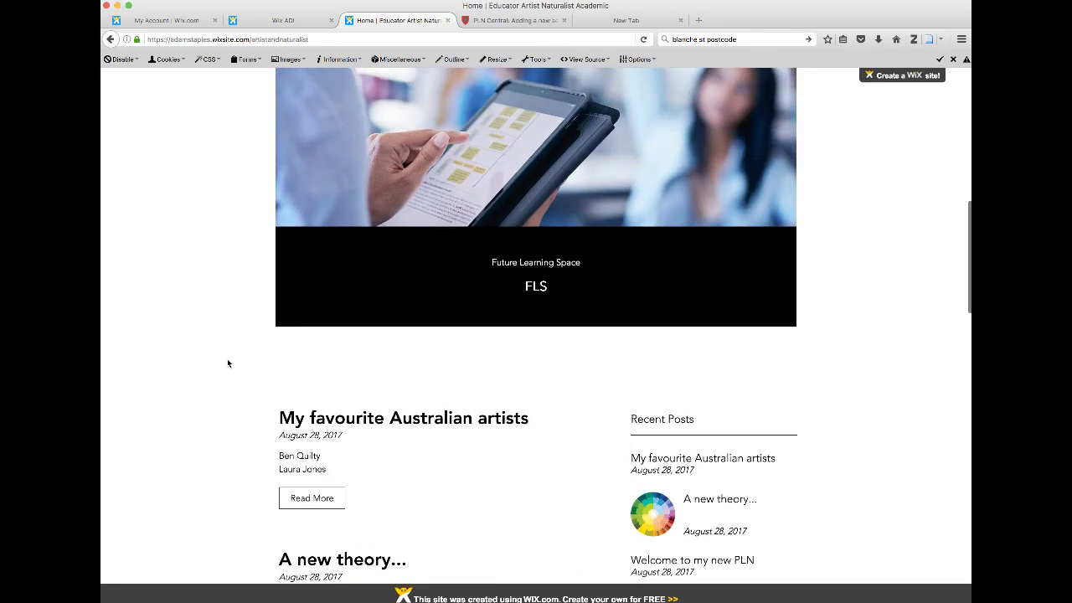
Test the FLS project image's link on the live Home page by following it to the FLS page
{"action": "scroll", "coordinate": [227, 358], "scroll_direction": "up", "scroll_amount": 1}
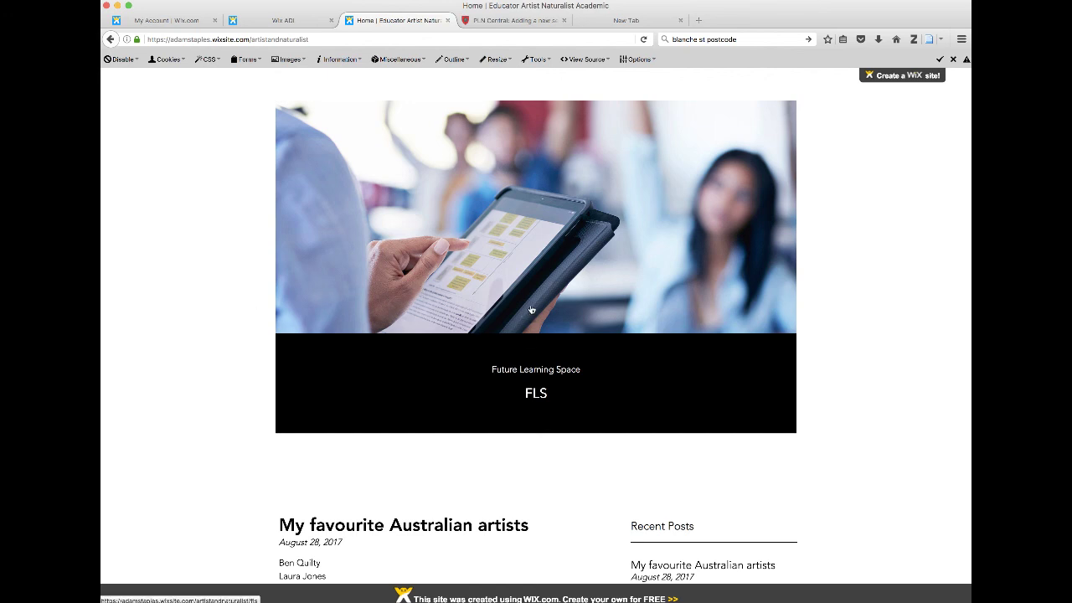
{"action": "scroll", "coordinate": [196, 303], "scroll_direction": "up", "scroll_amount": 2}
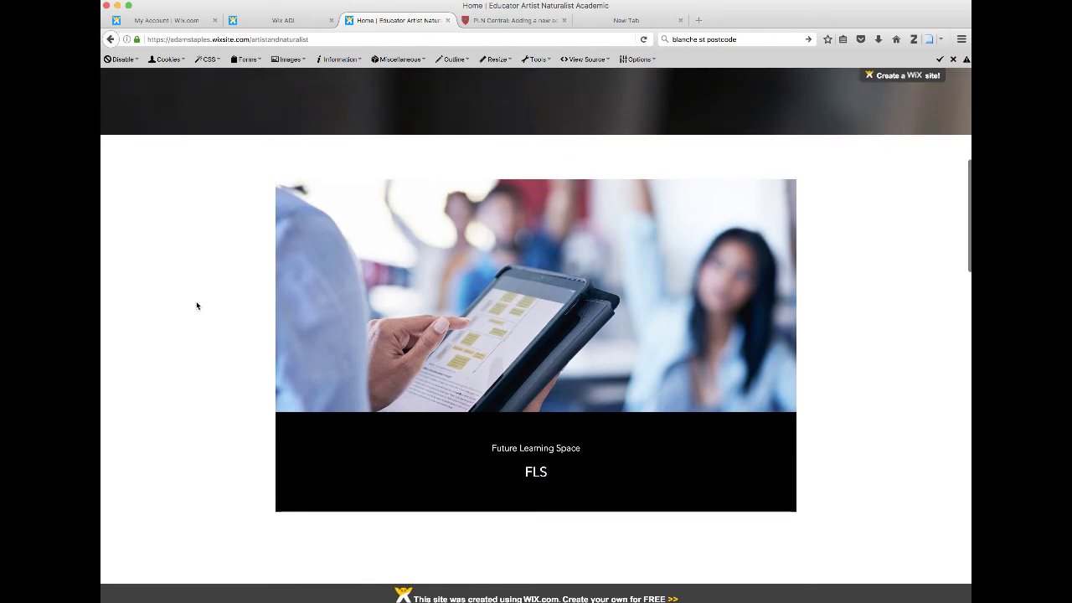
{"action": "left_click", "coordinate": [469, 345]}
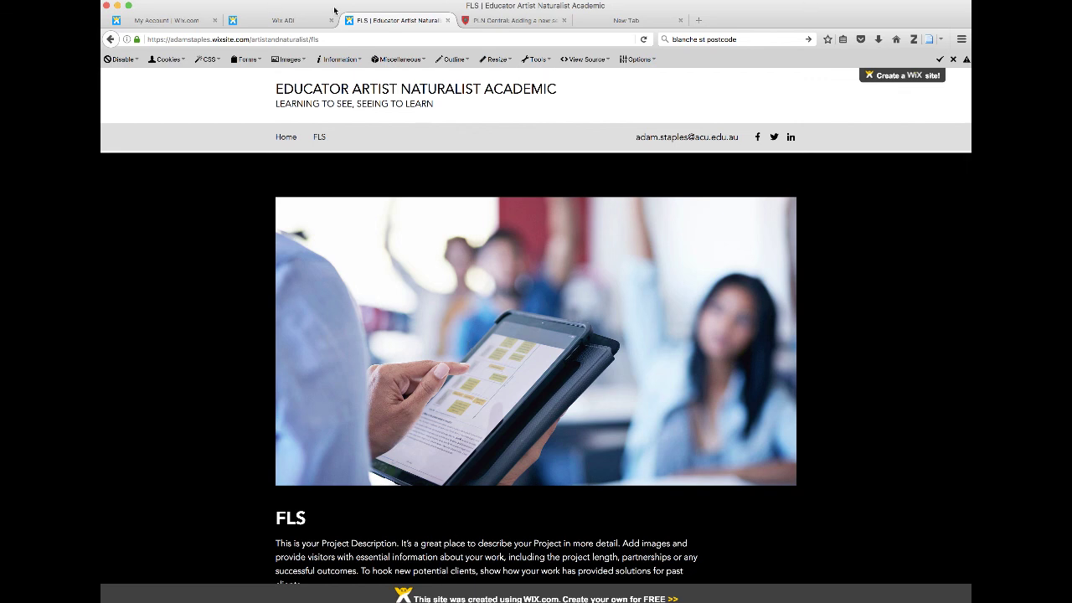
Check the FLS page's web address and look through its project image, description and footer
{"action": "left_click", "coordinate": [356, 39]}
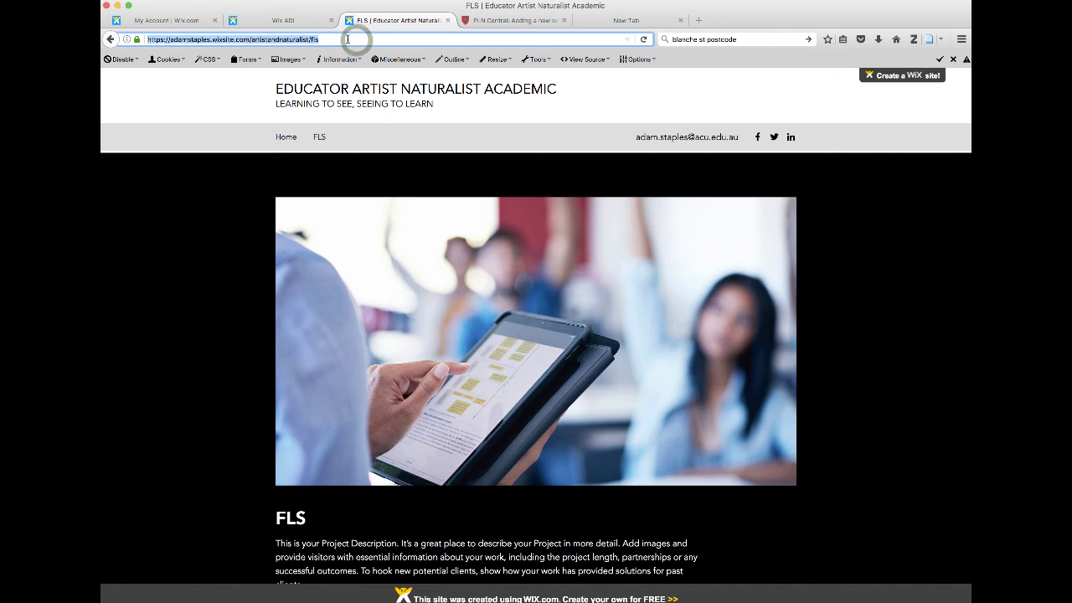
{"action": "left_click", "coordinate": [326, 39]}
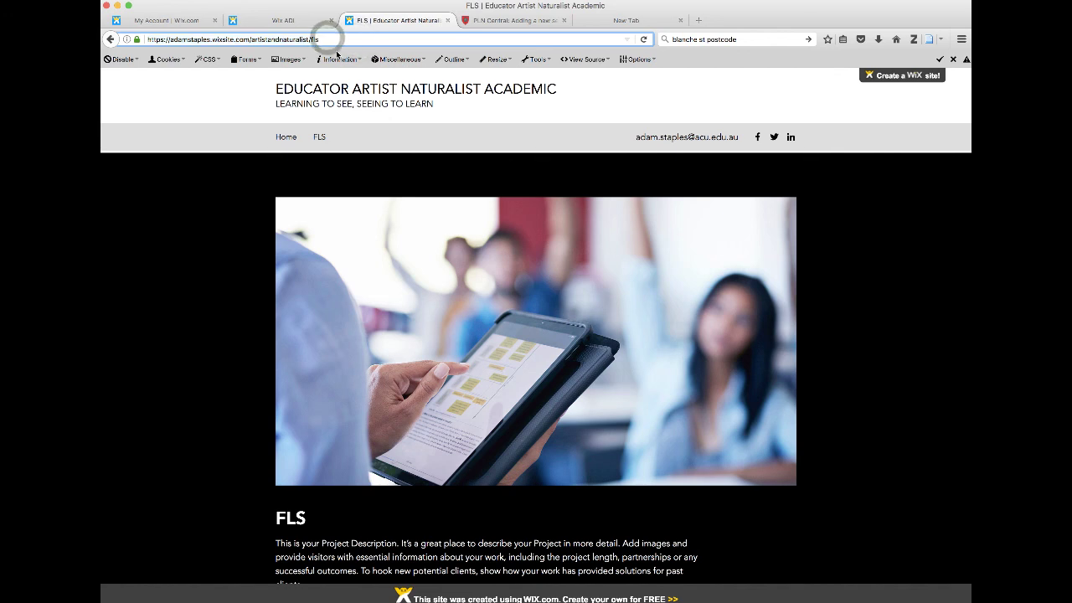
{"action": "scroll", "coordinate": [243, 244], "scroll_direction": "down", "scroll_amount": 1}
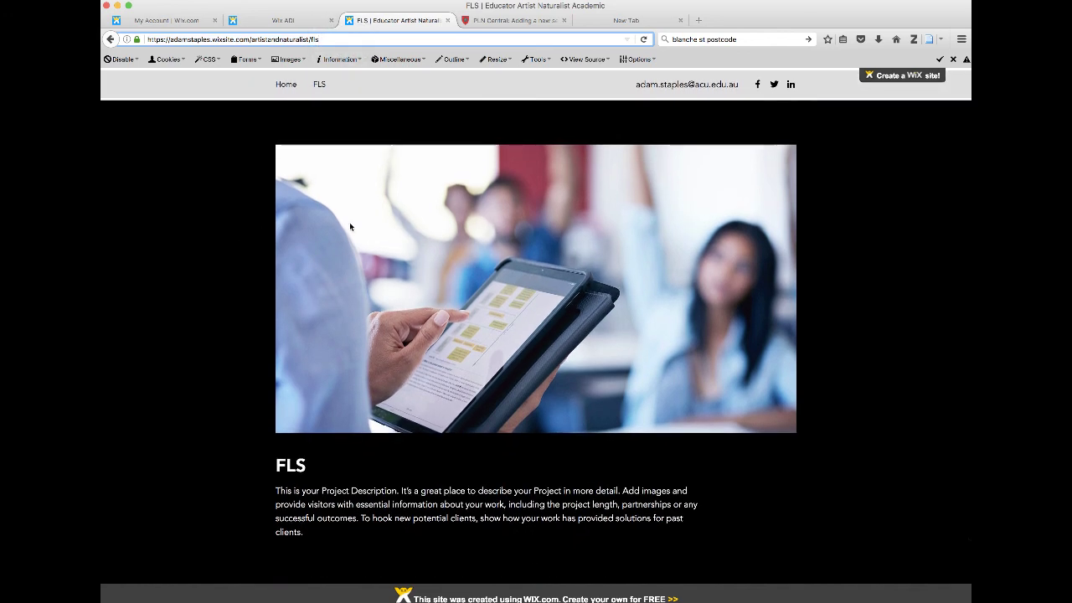
{"action": "scroll", "coordinate": [317, 239], "scroll_direction": "down", "scroll_amount": 2}
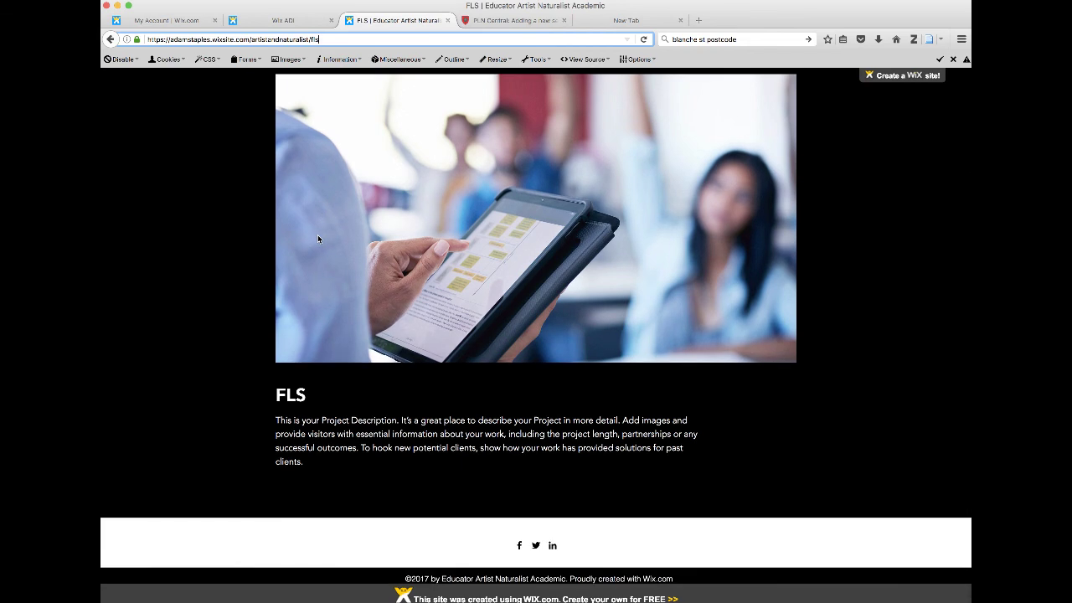
{"action": "scroll", "coordinate": [357, 254], "scroll_direction": "up", "scroll_amount": 3}
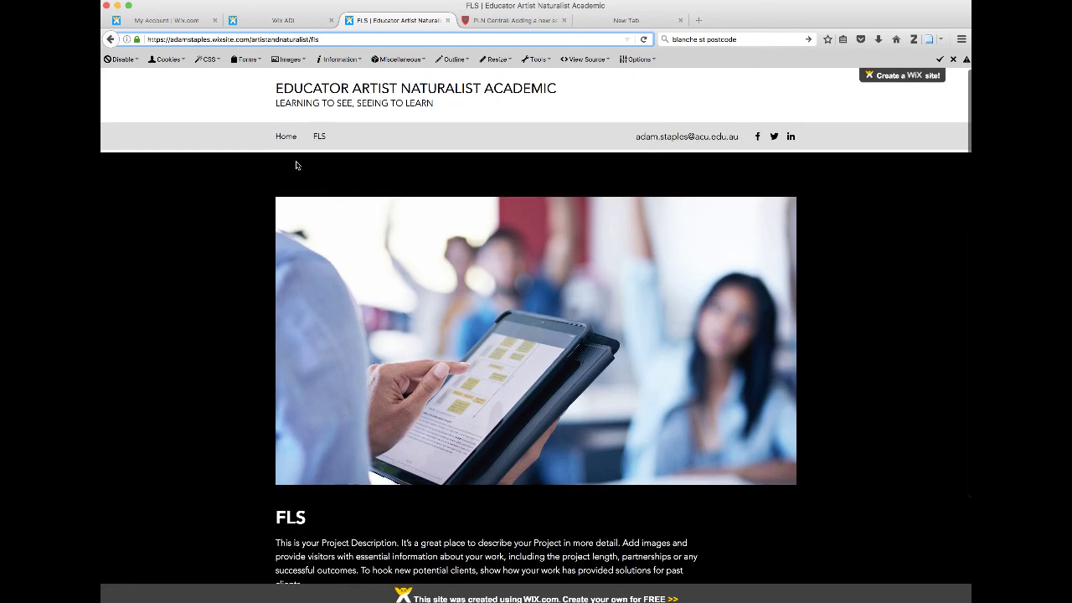
Return to the live Home page, review its FLS project and blog sections, and open the FLS page through the header navigation
{"action": "left_click", "coordinate": [286, 136]}
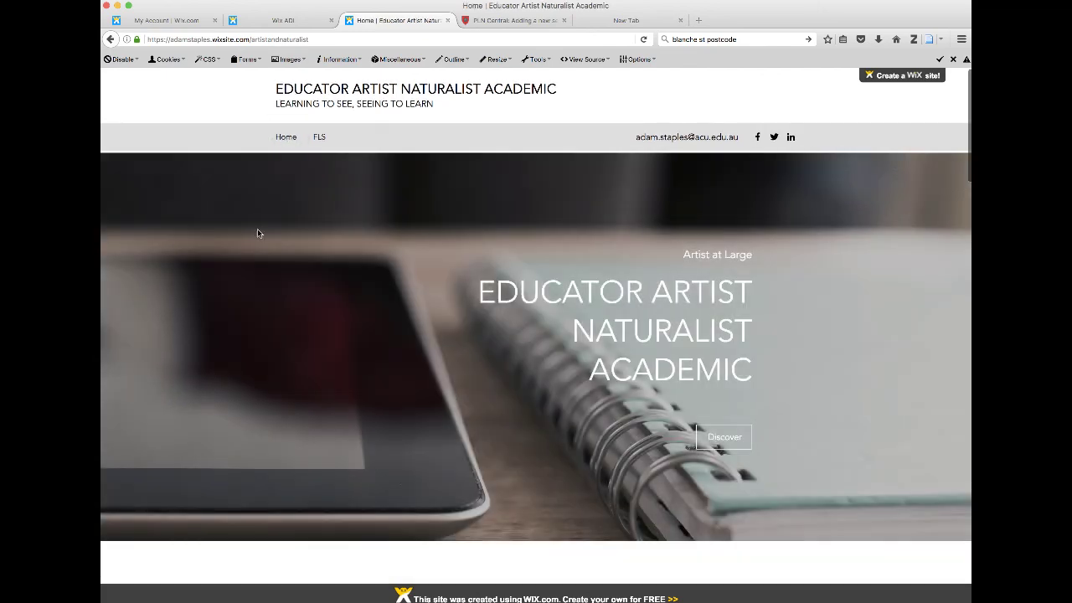
{"action": "scroll", "coordinate": [271, 269], "scroll_direction": "down", "scroll_amount": 15}
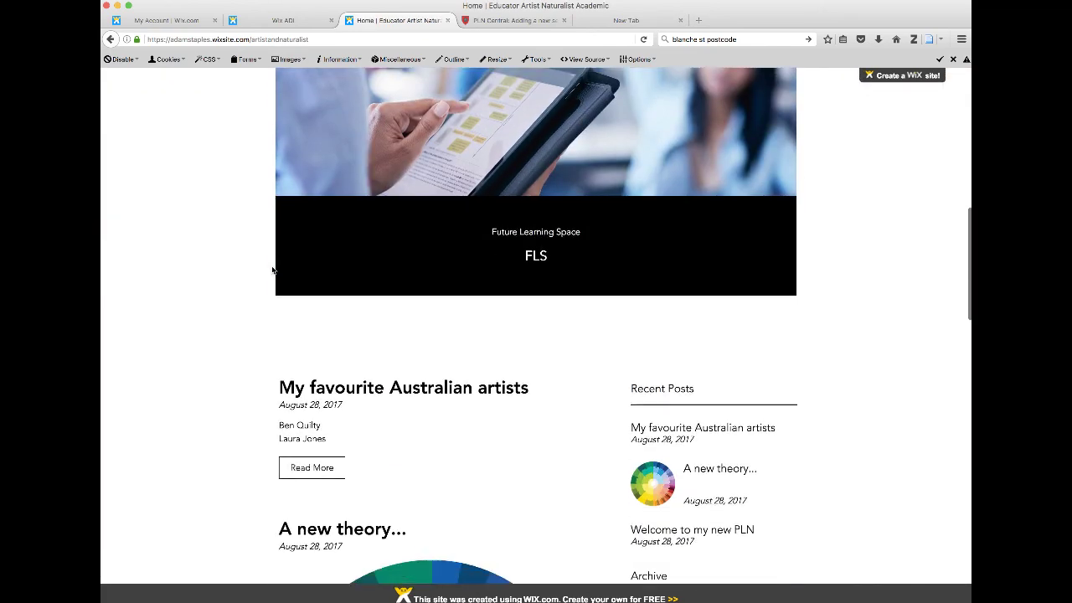
{"action": "scroll", "coordinate": [272, 269], "scroll_direction": "up", "scroll_amount": 15}
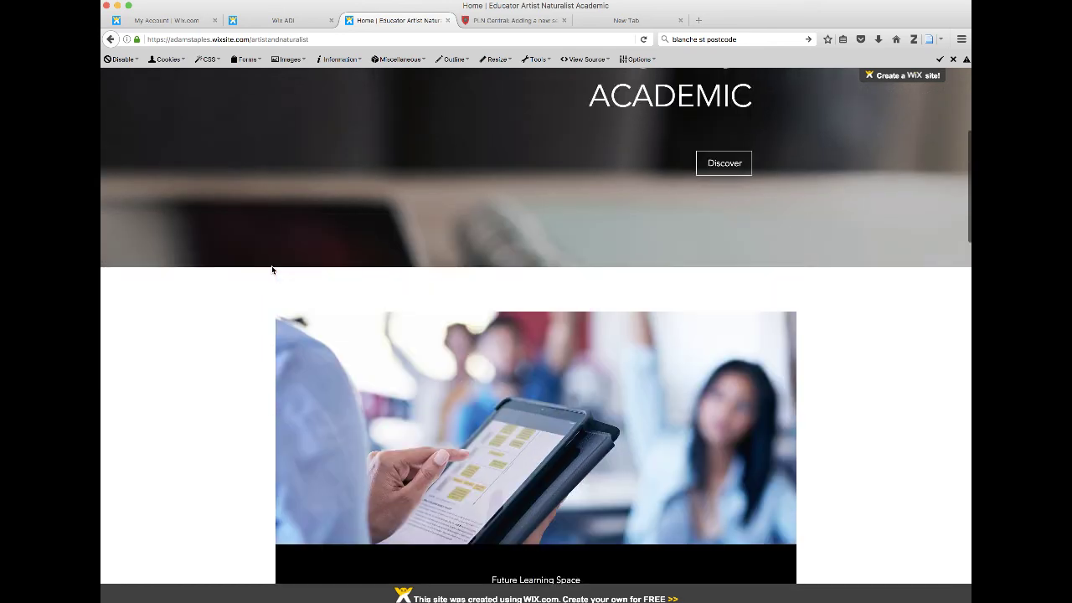
{"action": "scroll", "coordinate": [271, 270], "scroll_direction": "up", "scroll_amount": 2}
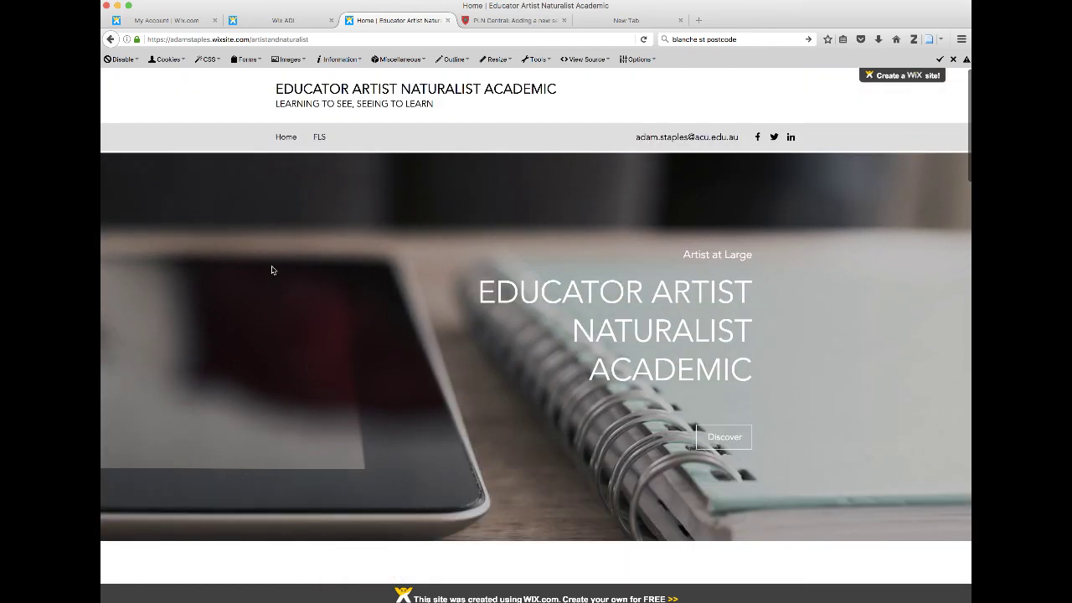
{"action": "left_click", "coordinate": [318, 138]}
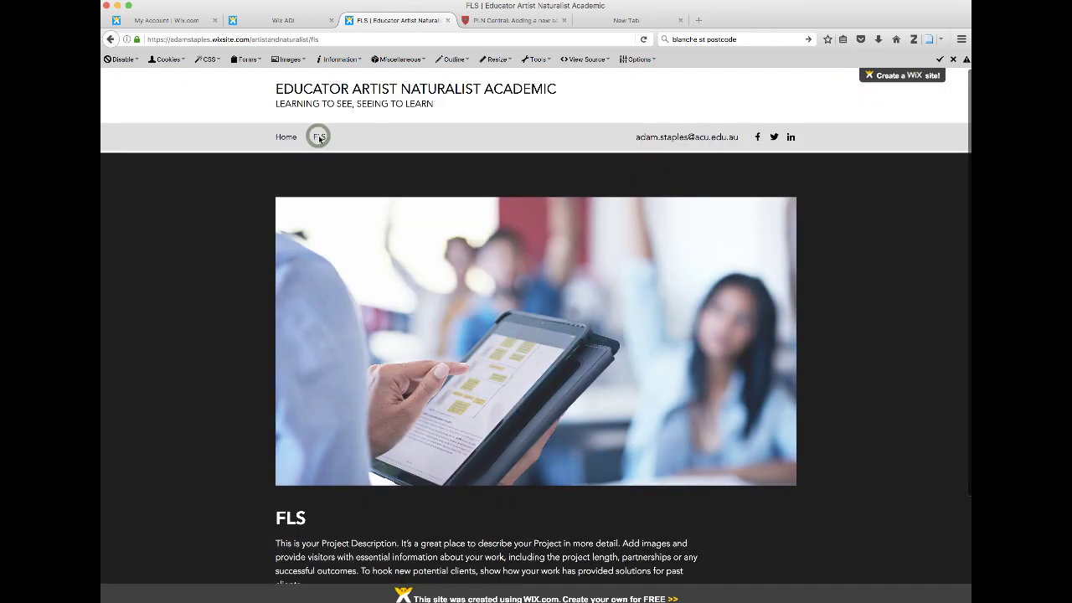